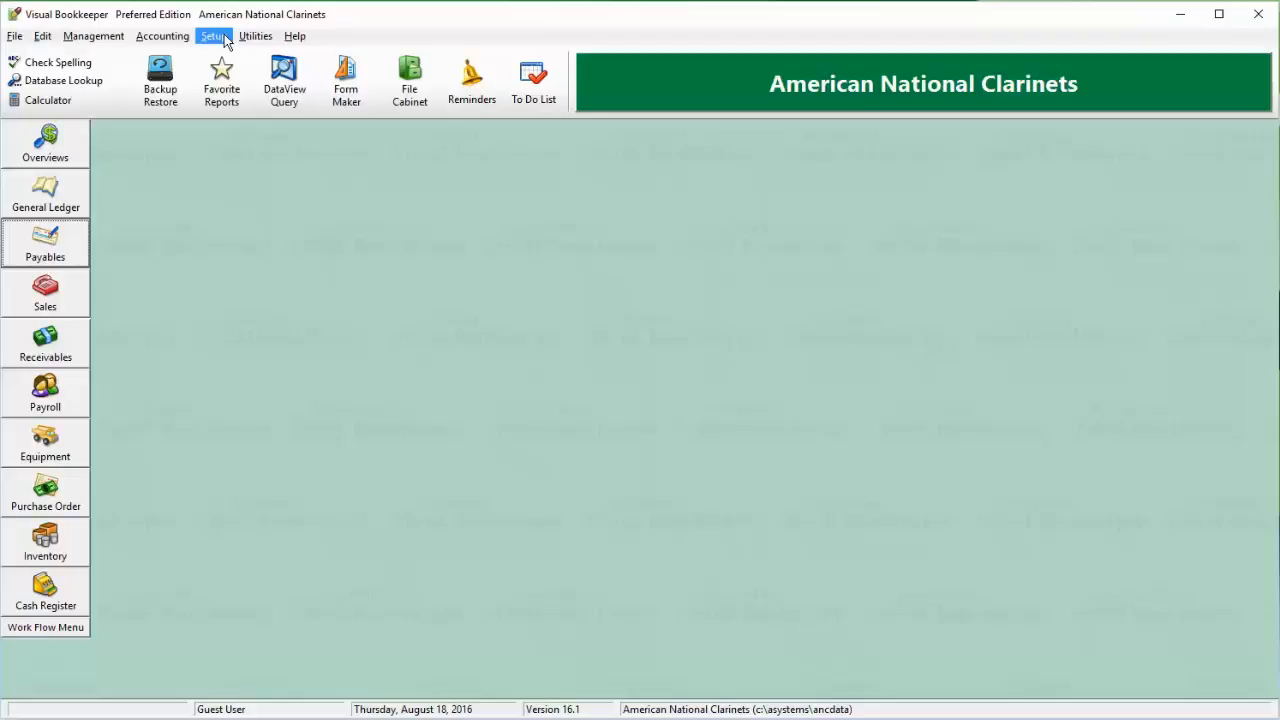
Open the QuickBooks import and preview the export file M:\JobDATA\competitive\Conversion\lists.iif.
click(215, 36)
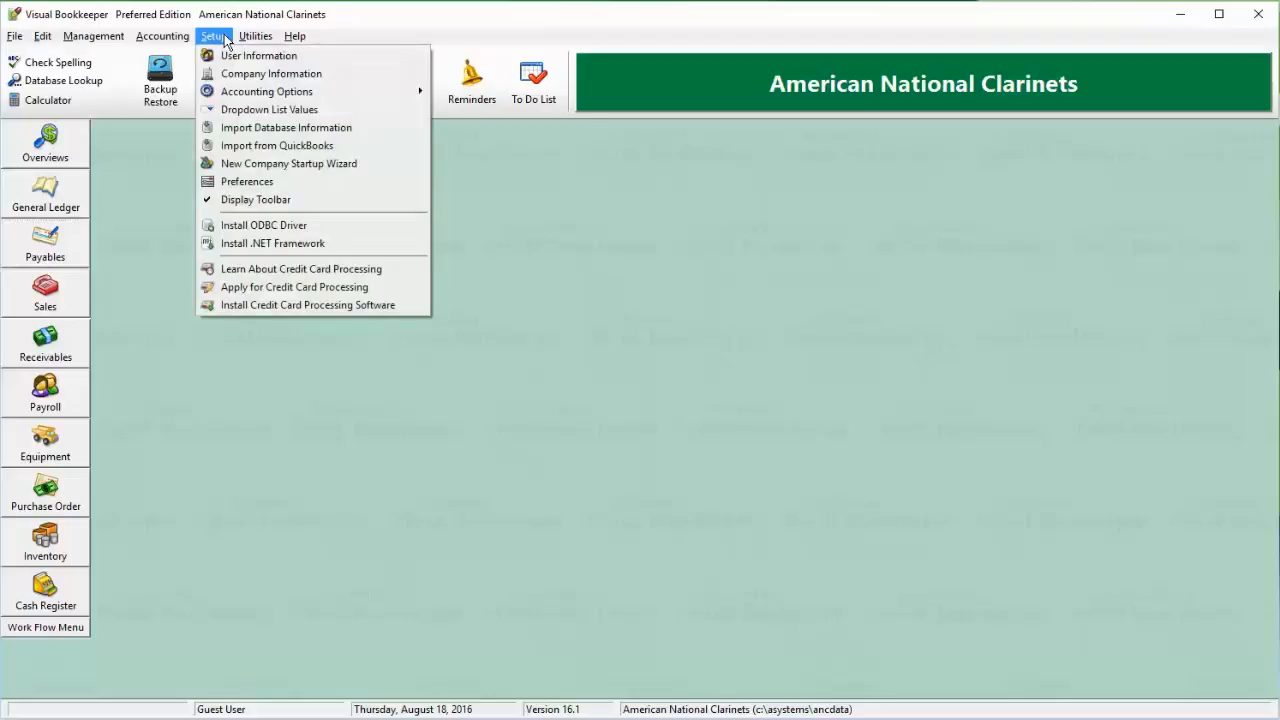
click(351, 147)
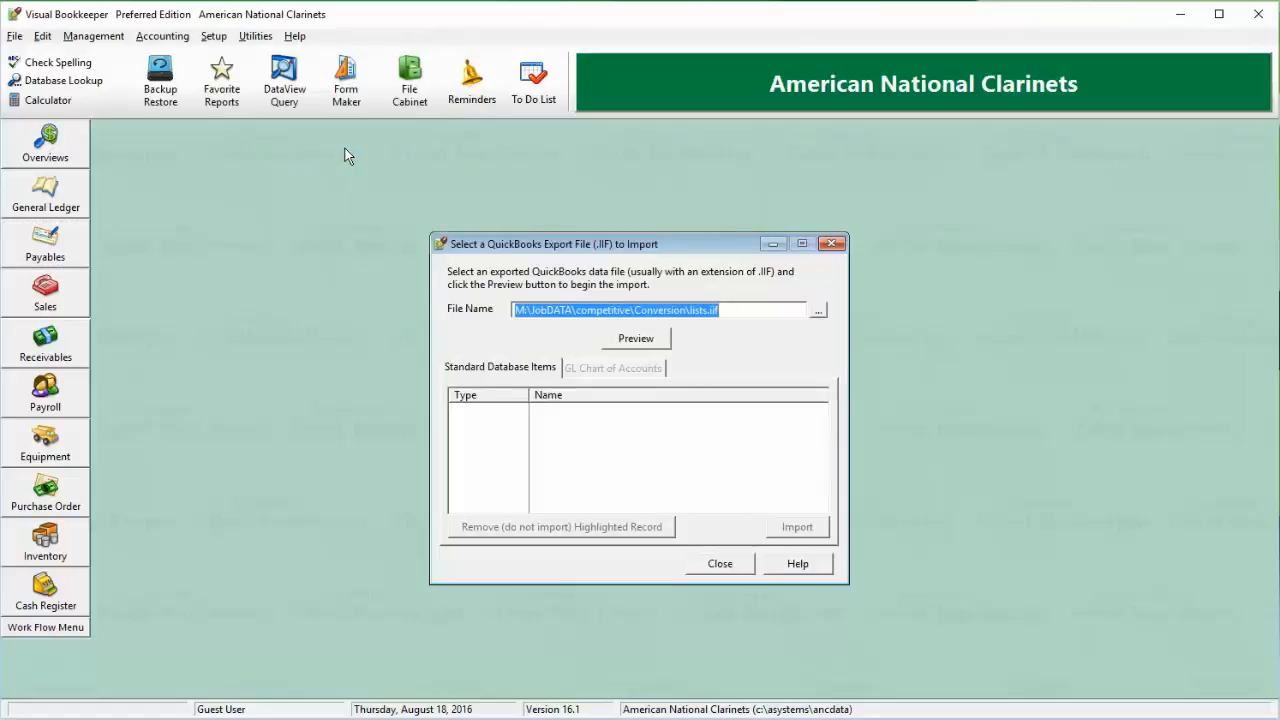
click(740, 310)
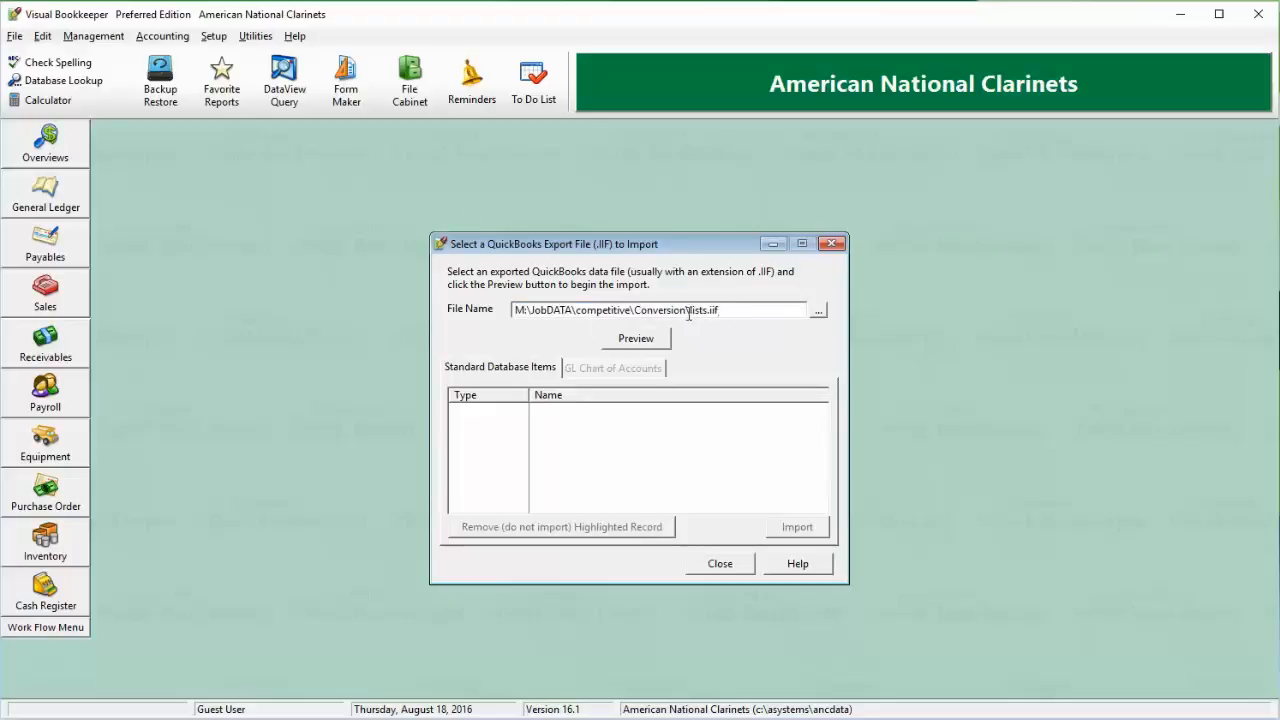
drag(688, 314, 748, 313)
click(744, 314)
click(650, 341)
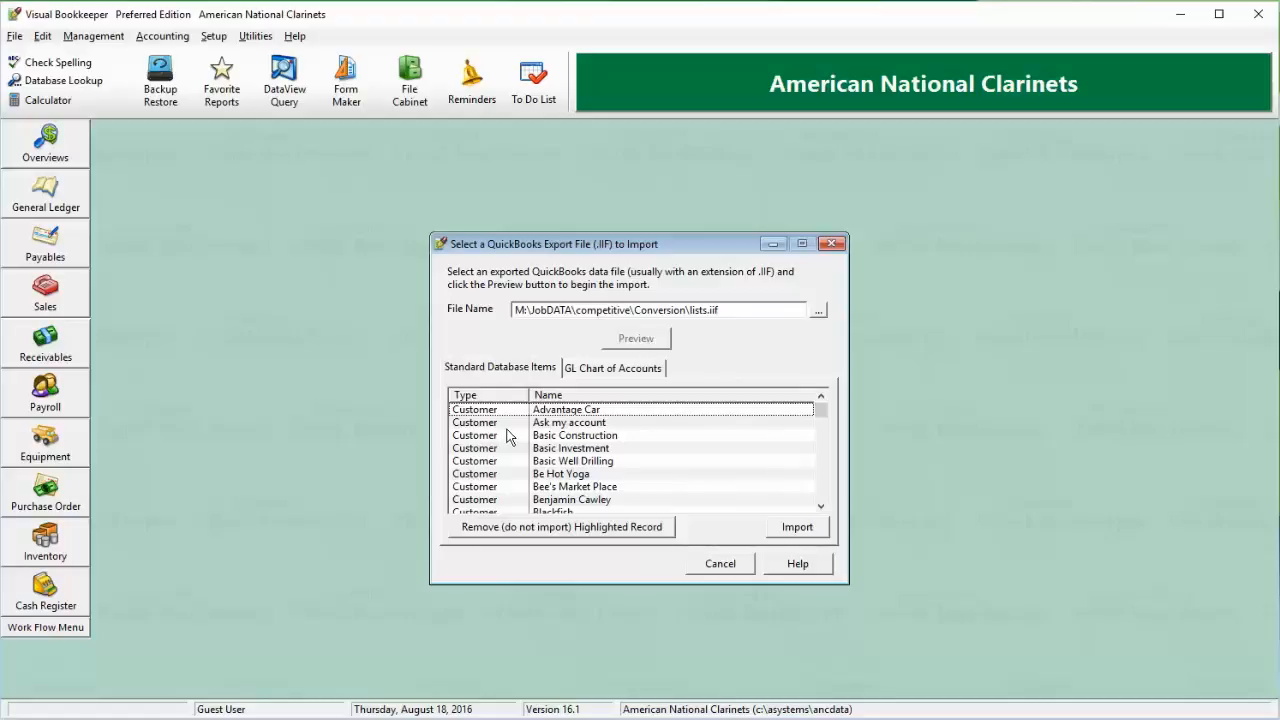
Examine the customer and employee records and the GL chart of accounts in the import preview.
scroll(508, 435, down, 3)
scroll(508, 435, down, 8)
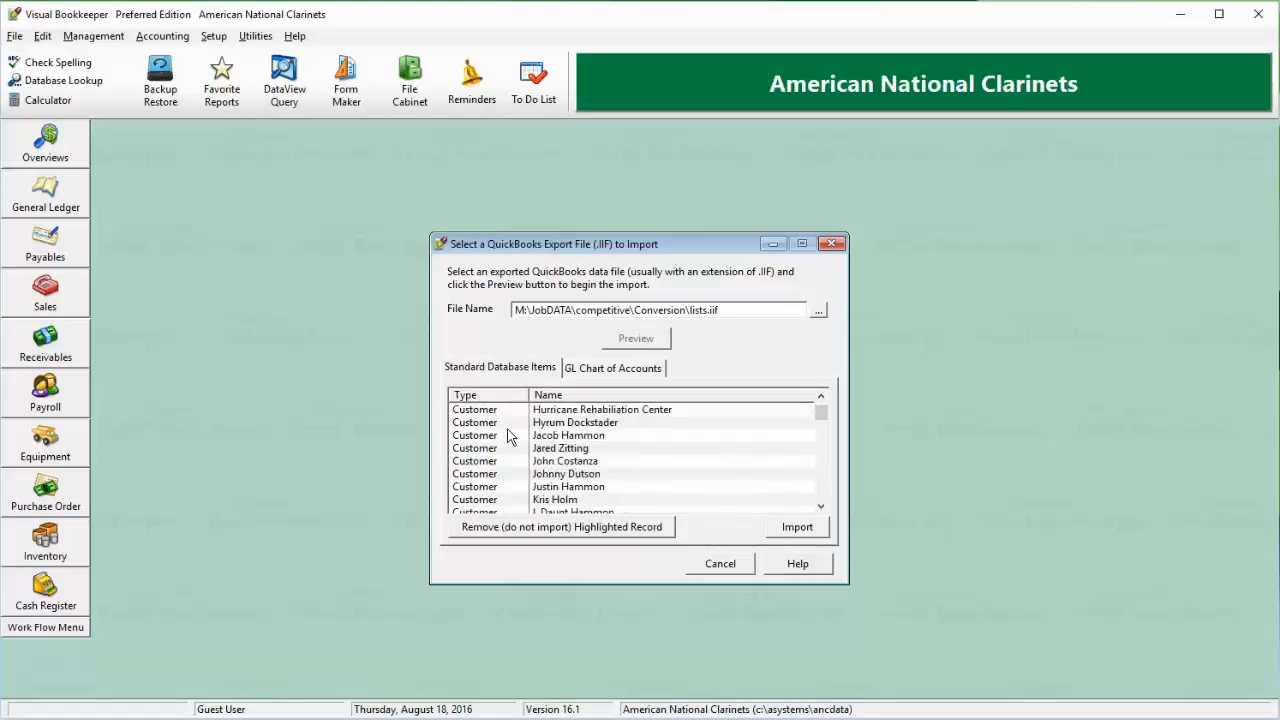
click(508, 435)
scroll(508, 435, down, 3)
scroll(508, 435, down, 12)
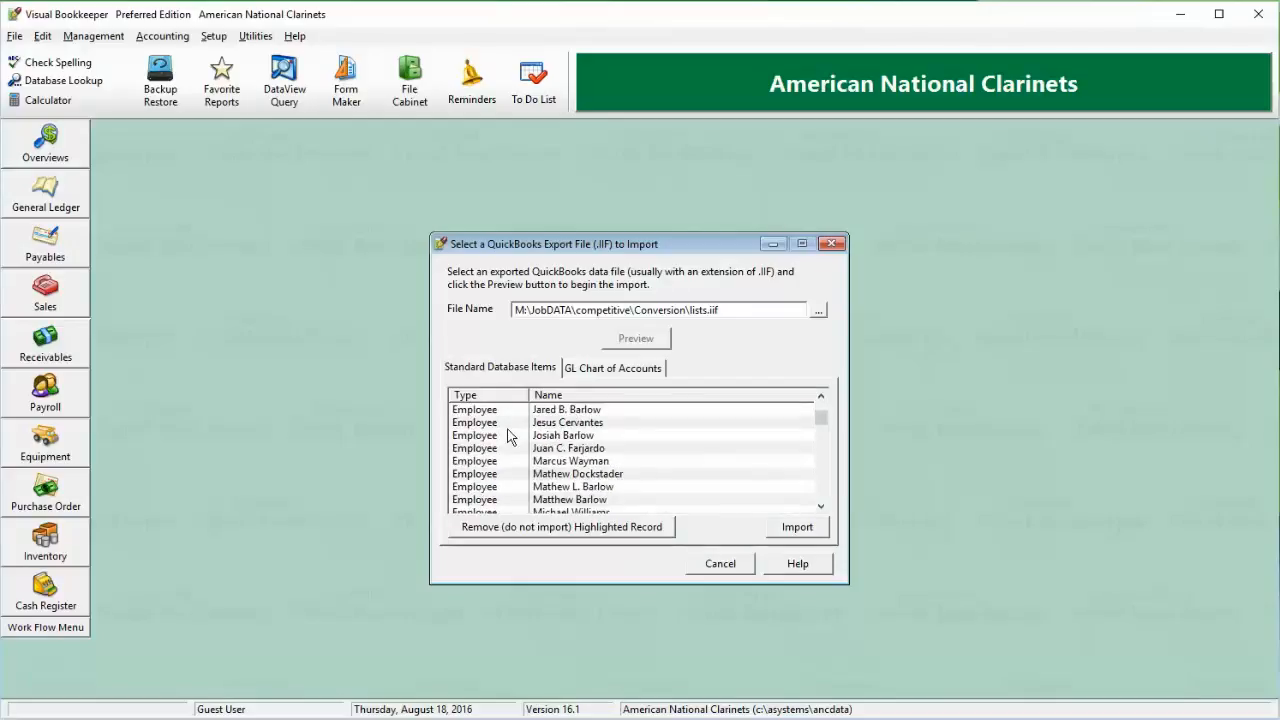
click(613, 370)
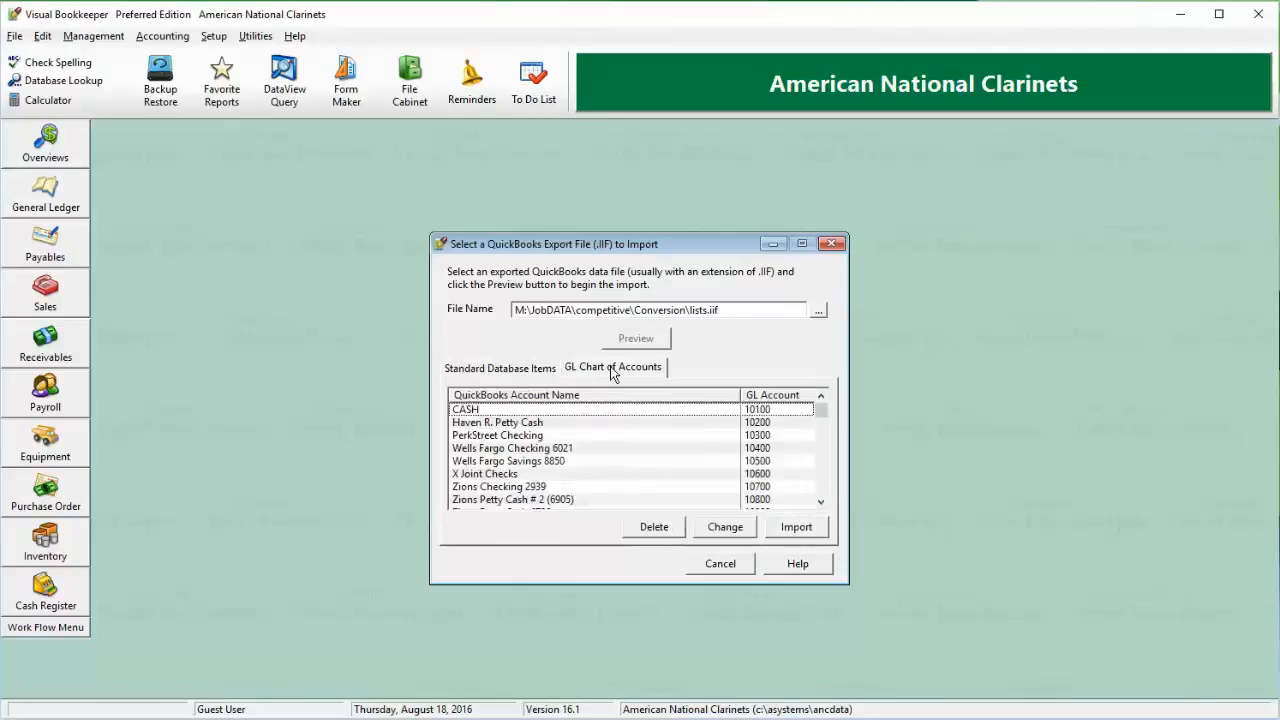
mouse_move(822, 416)
mouse_down()
mouse_move(819, 507)
mouse_move(820, 415)
mouse_up()
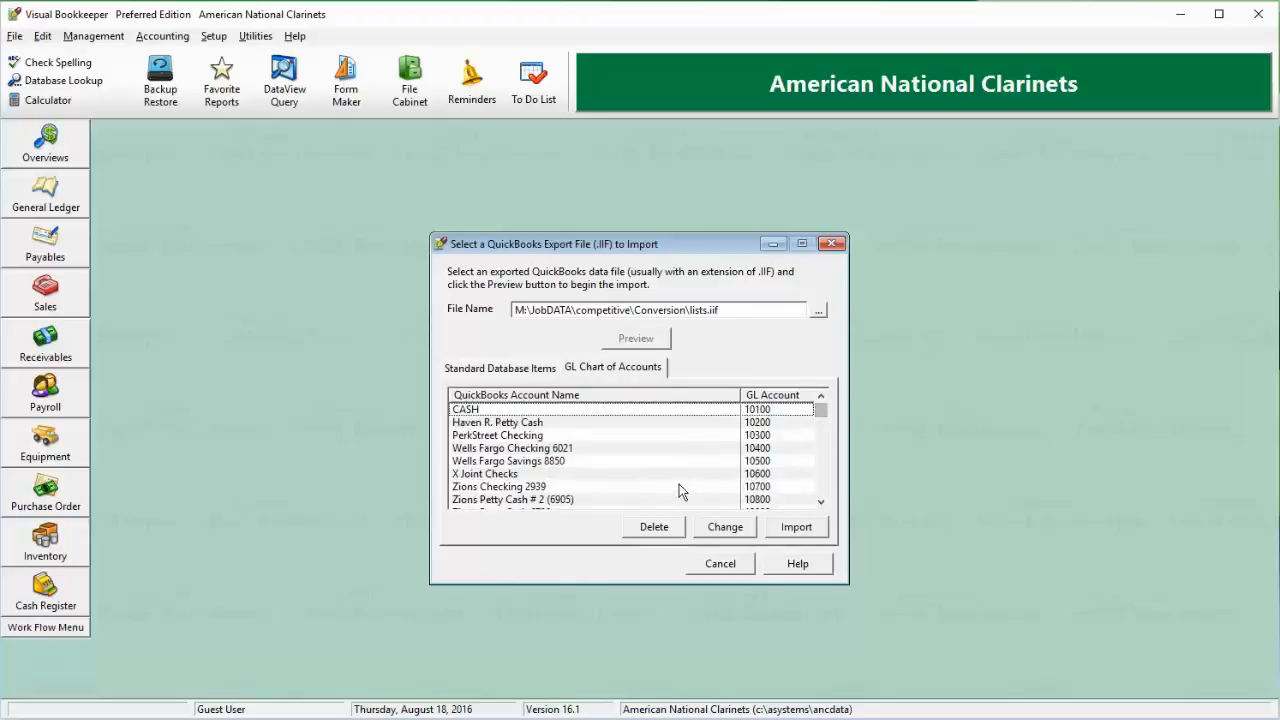
Remove two consecutive employee records from the standard database items so they are not imported.
click(538, 375)
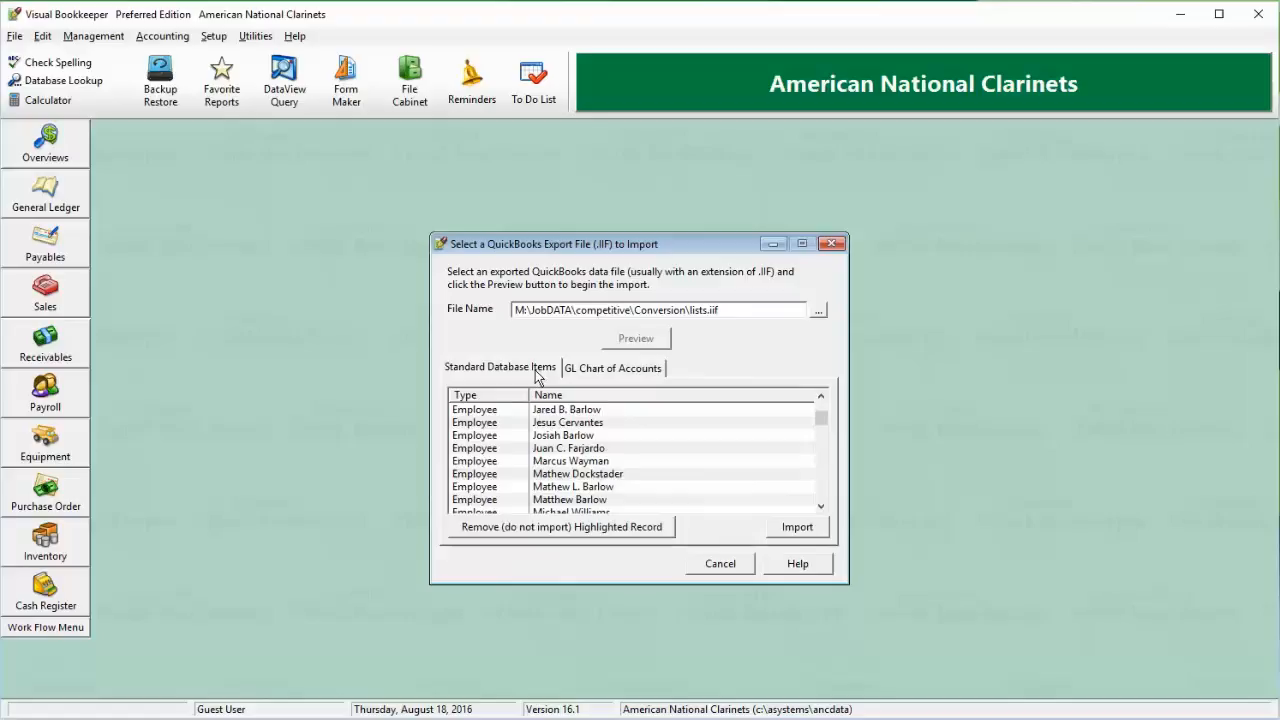
click(558, 448)
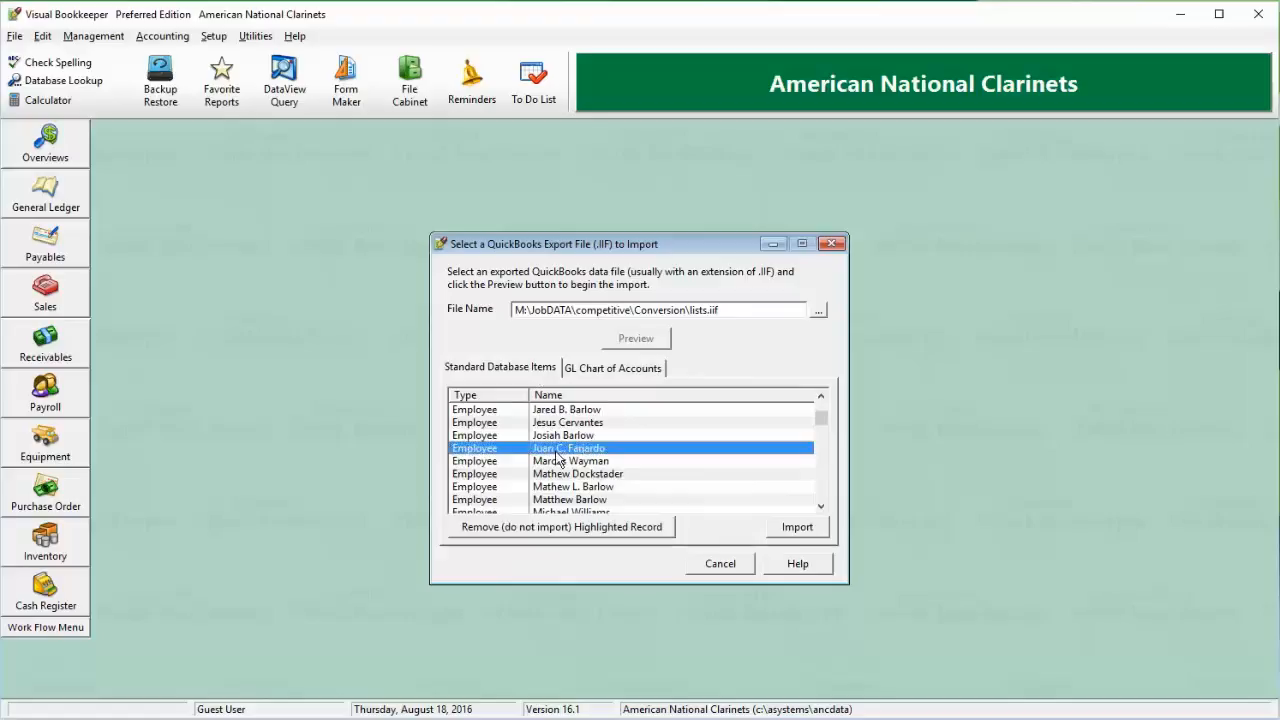
click(588, 530)
click(597, 402)
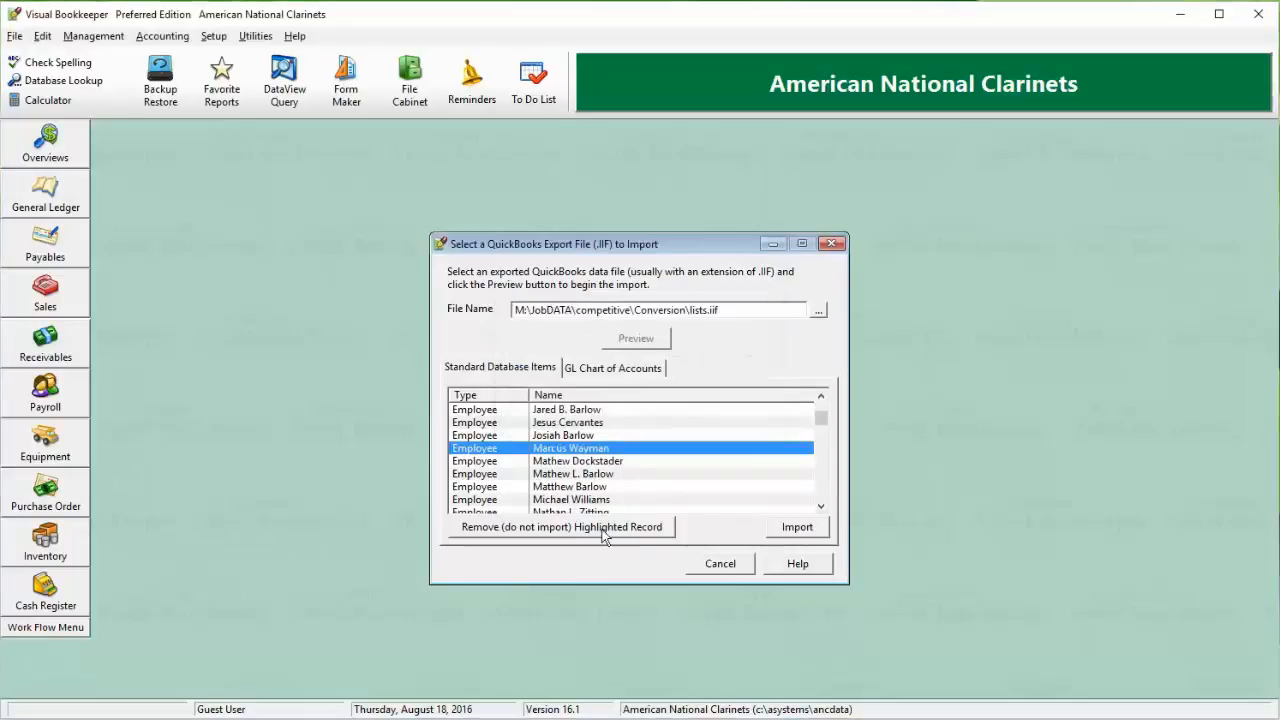
click(603, 528)
click(597, 402)
Import the remaining standard database items from the QuickBooks file.
scroll(610, 446, down, 10)
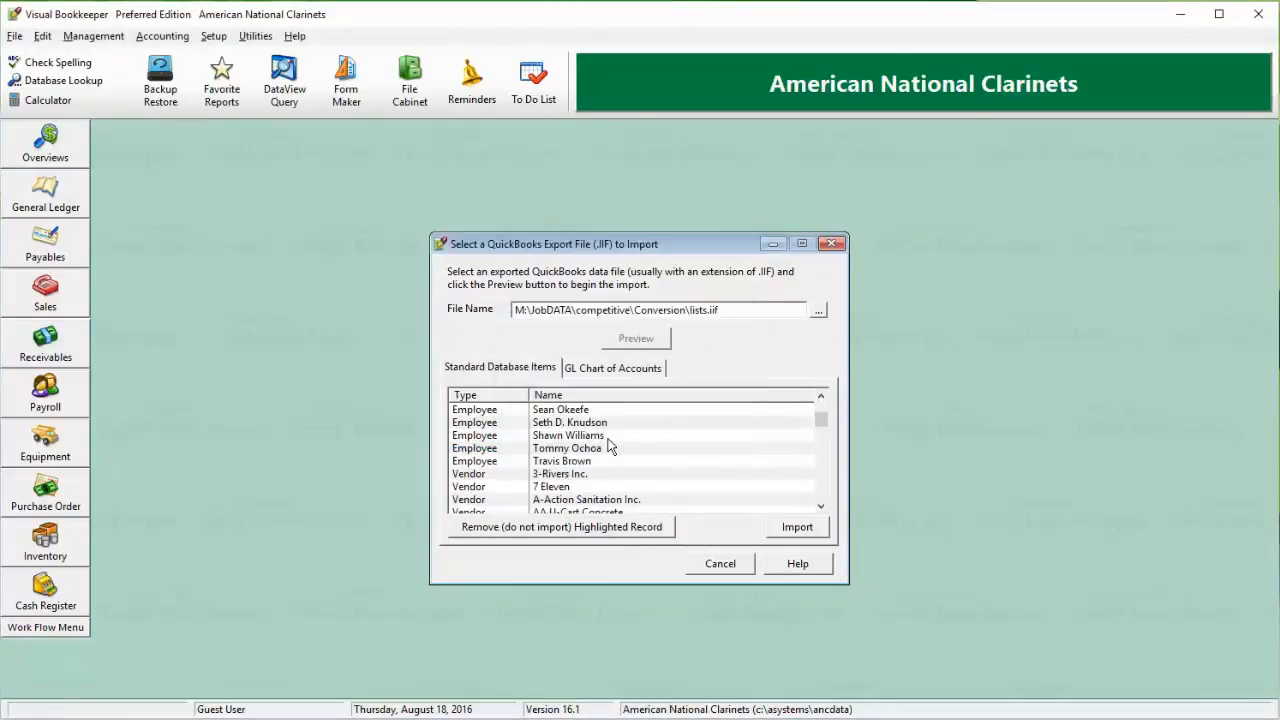
click(803, 528)
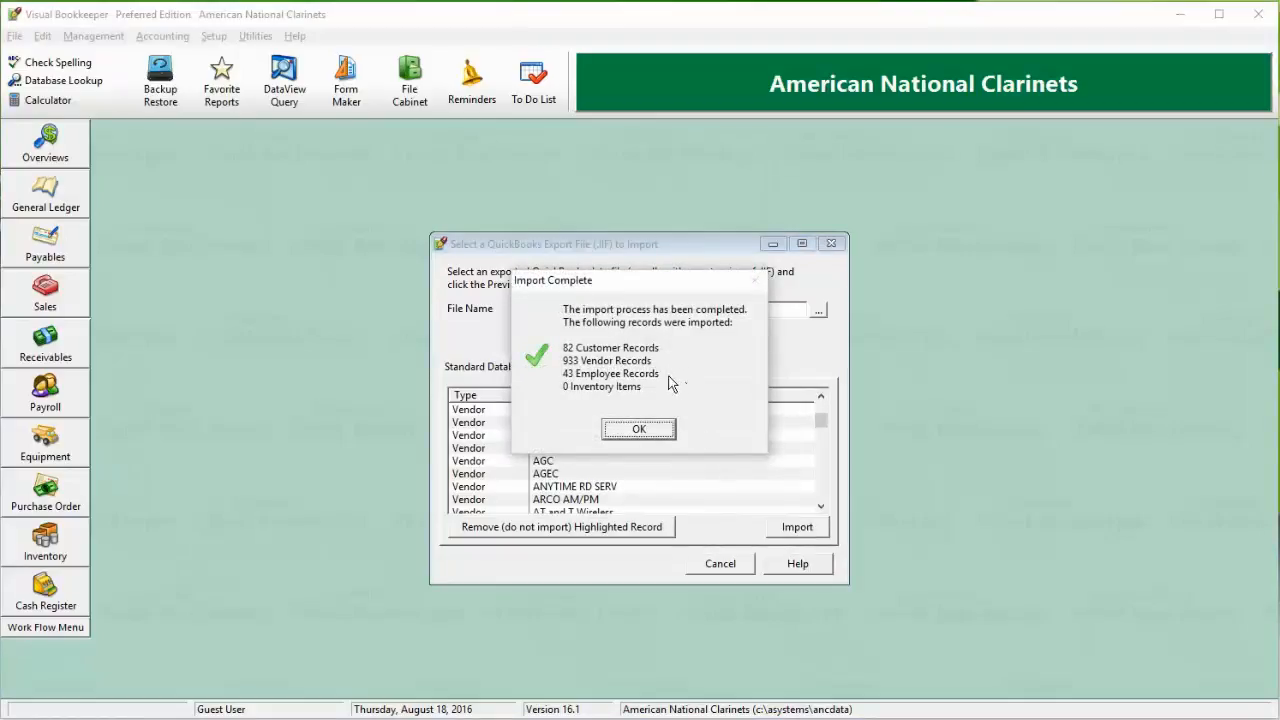
click(640, 430)
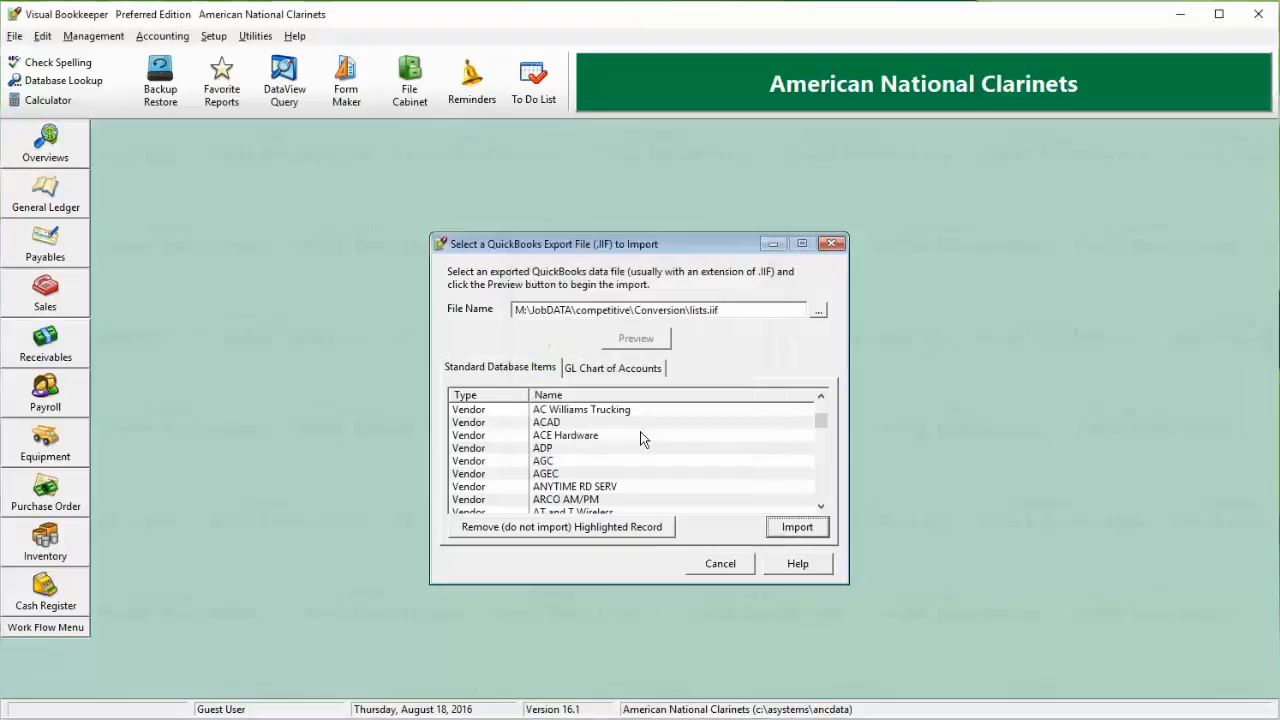
Try to map the QuickBooks CASH account to the existing GL account 10200 Cash-Operating Account.
click(623, 370)
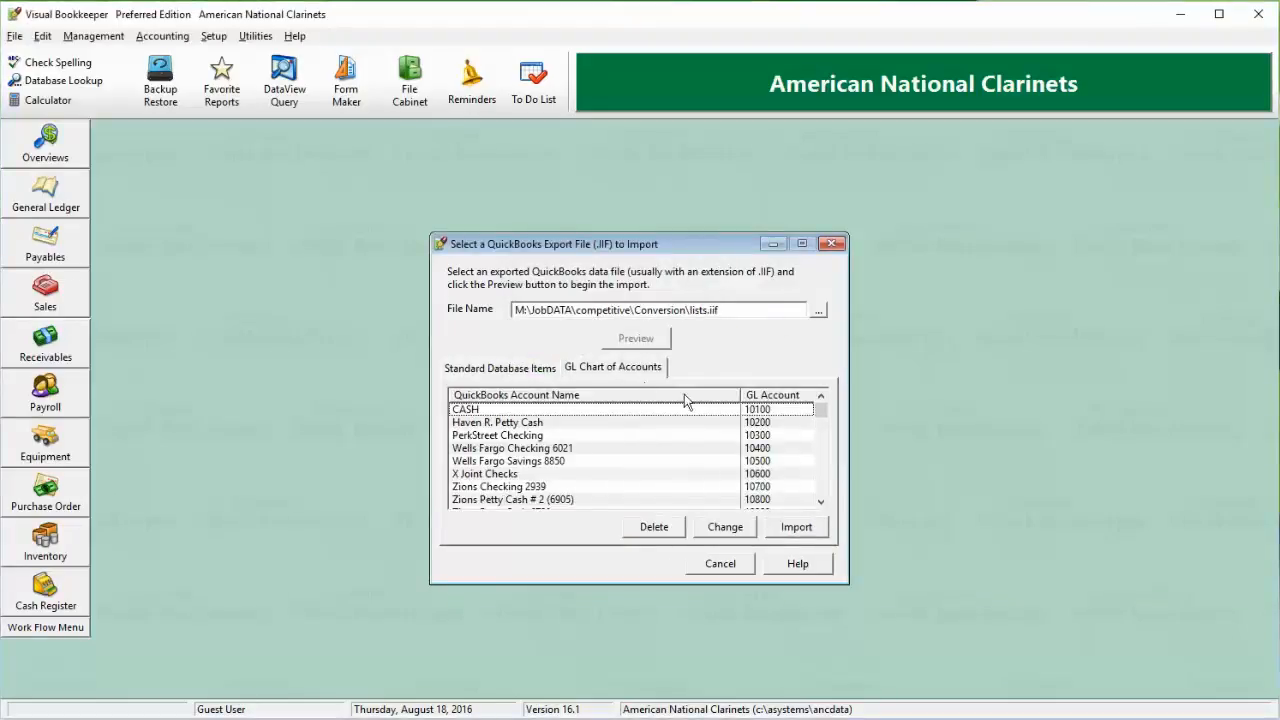
click(768, 418)
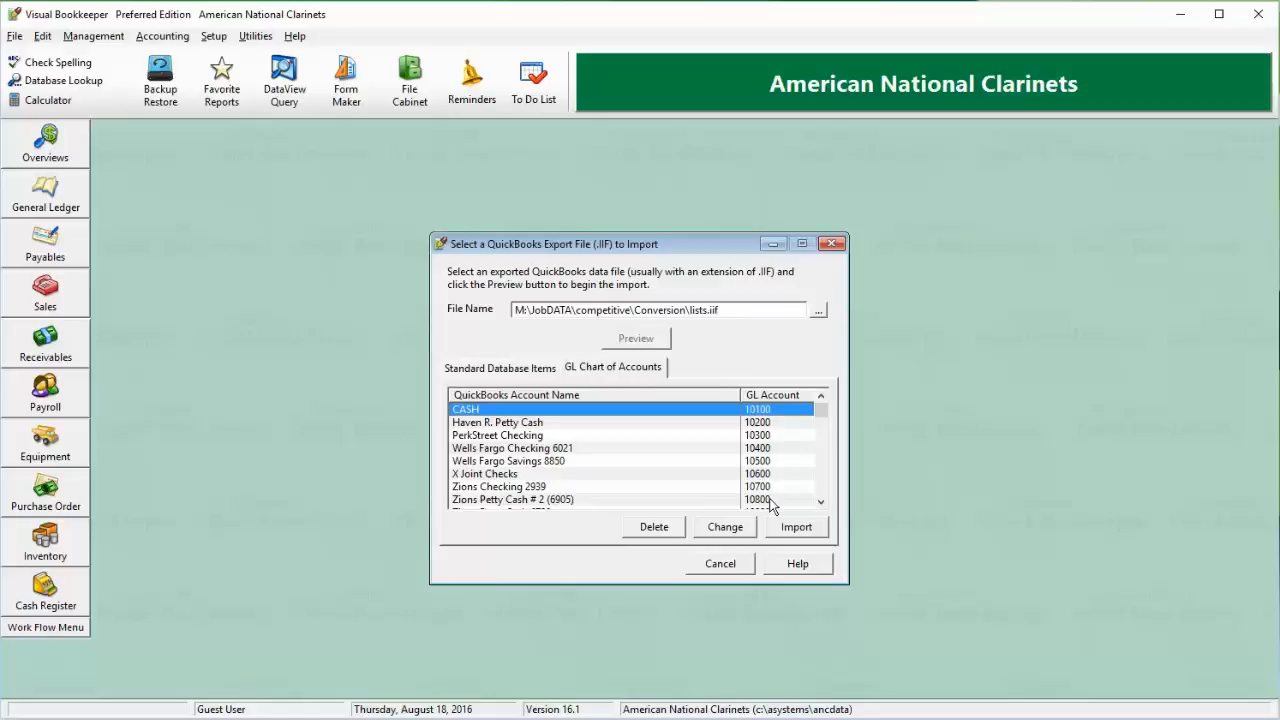
double_click(765, 415)
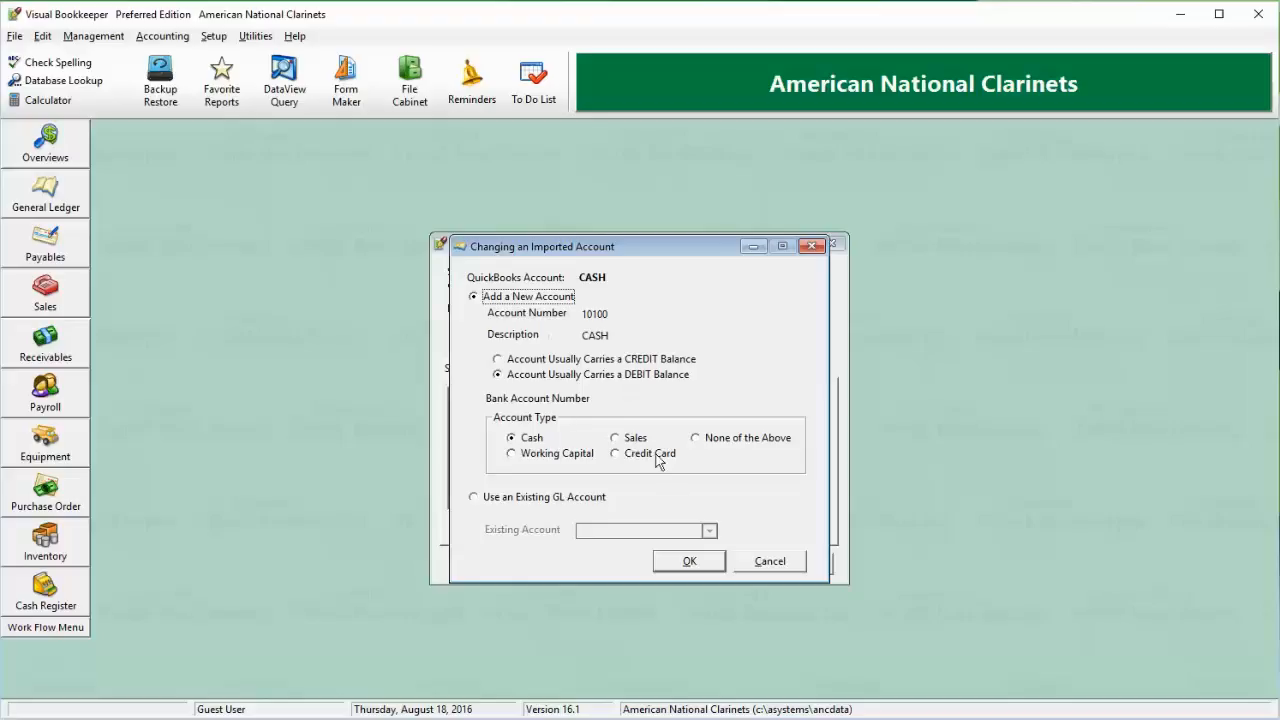
click(583, 503)
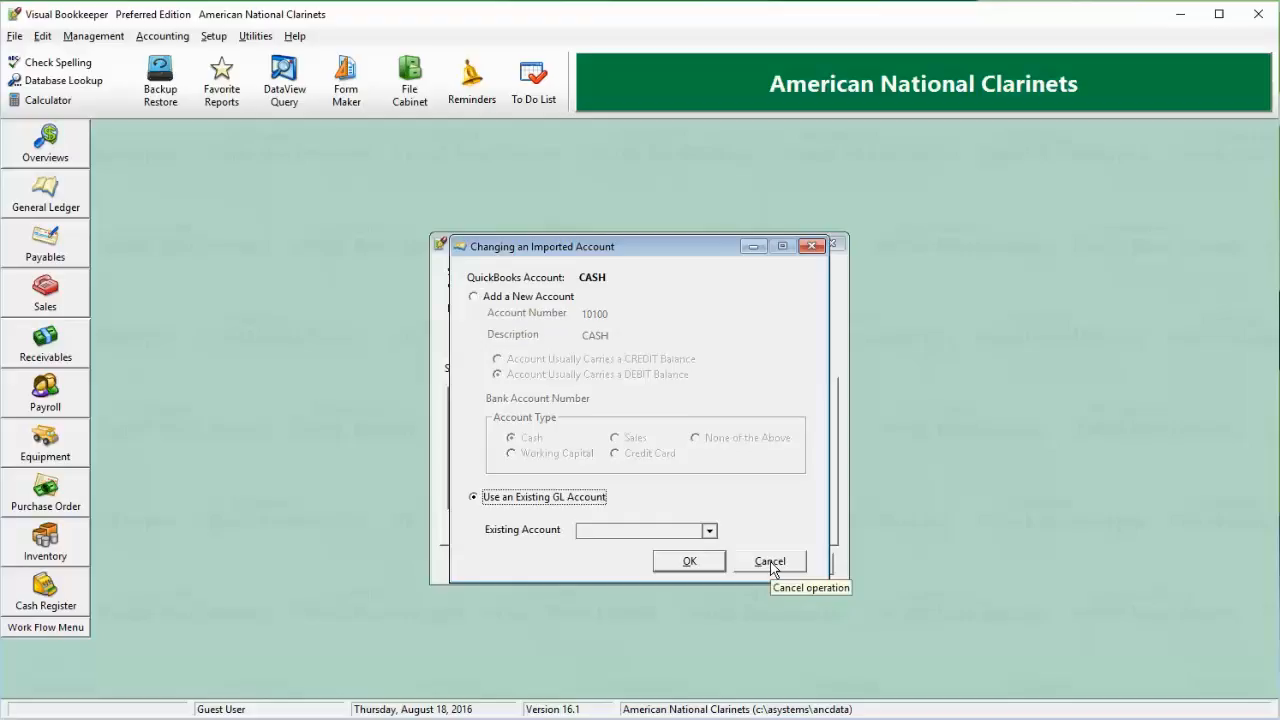
click(545, 306)
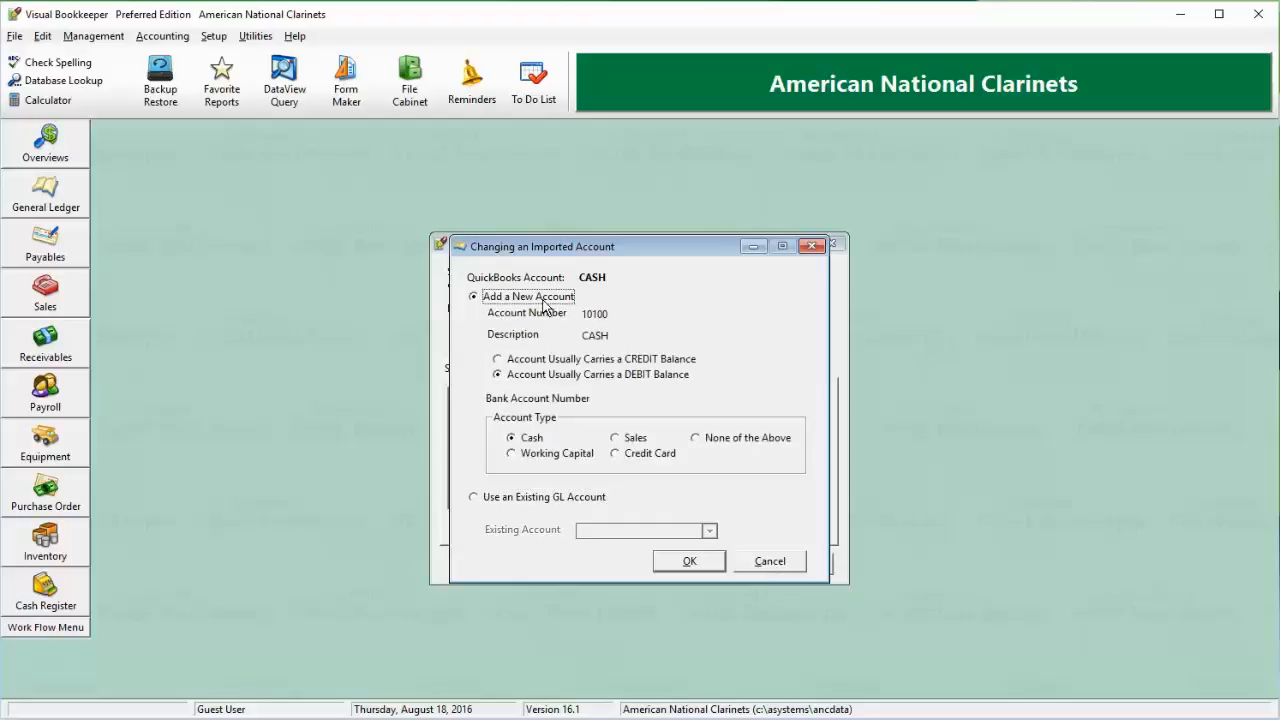
click(560, 502)
click(708, 531)
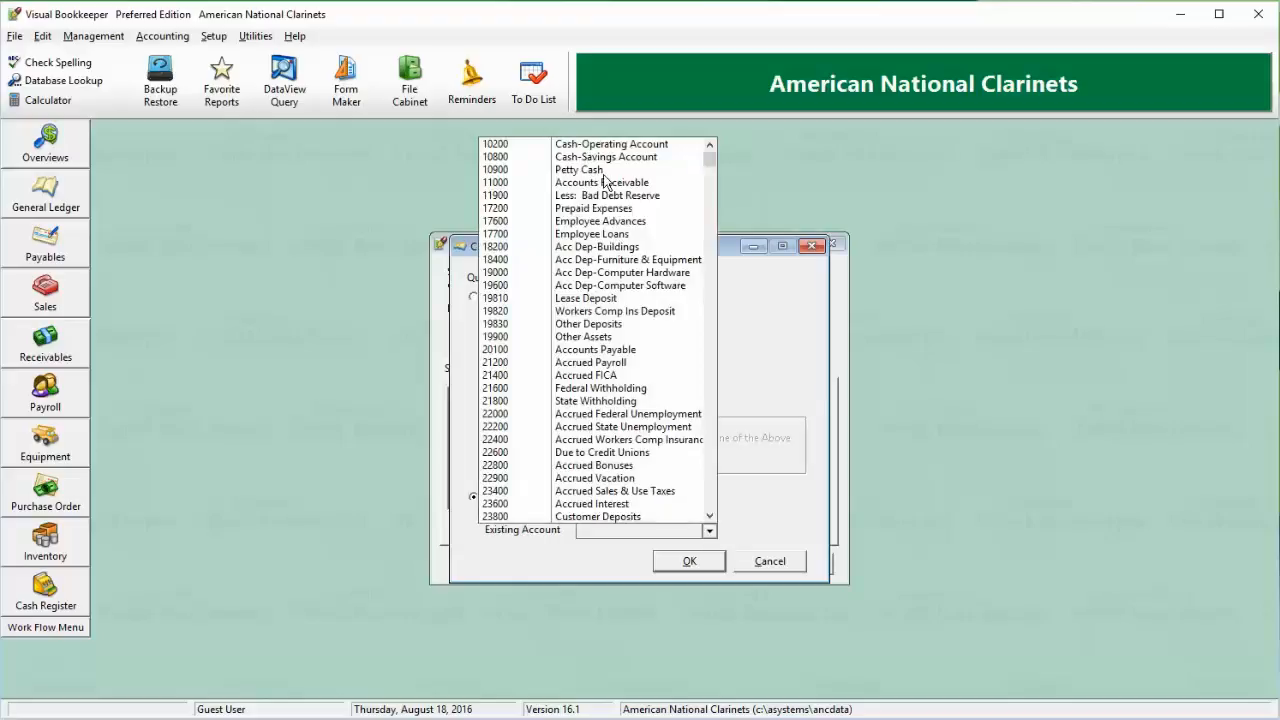
click(576, 147)
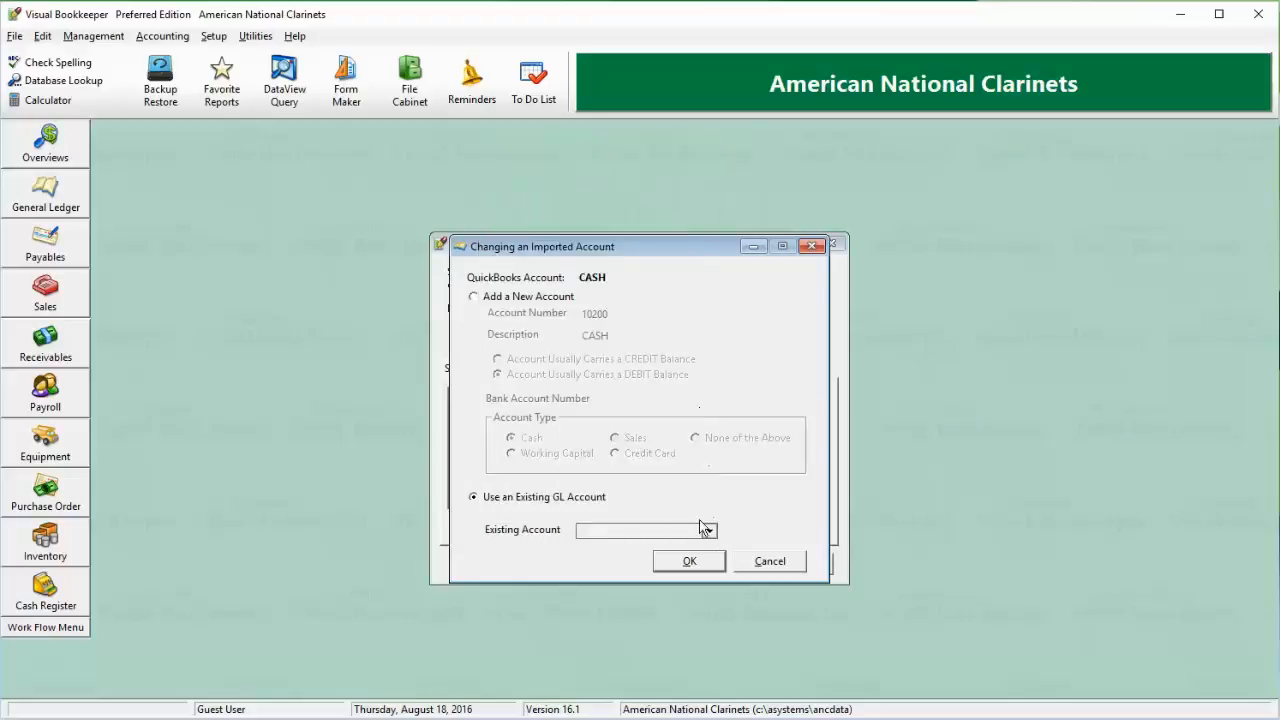
click(768, 561)
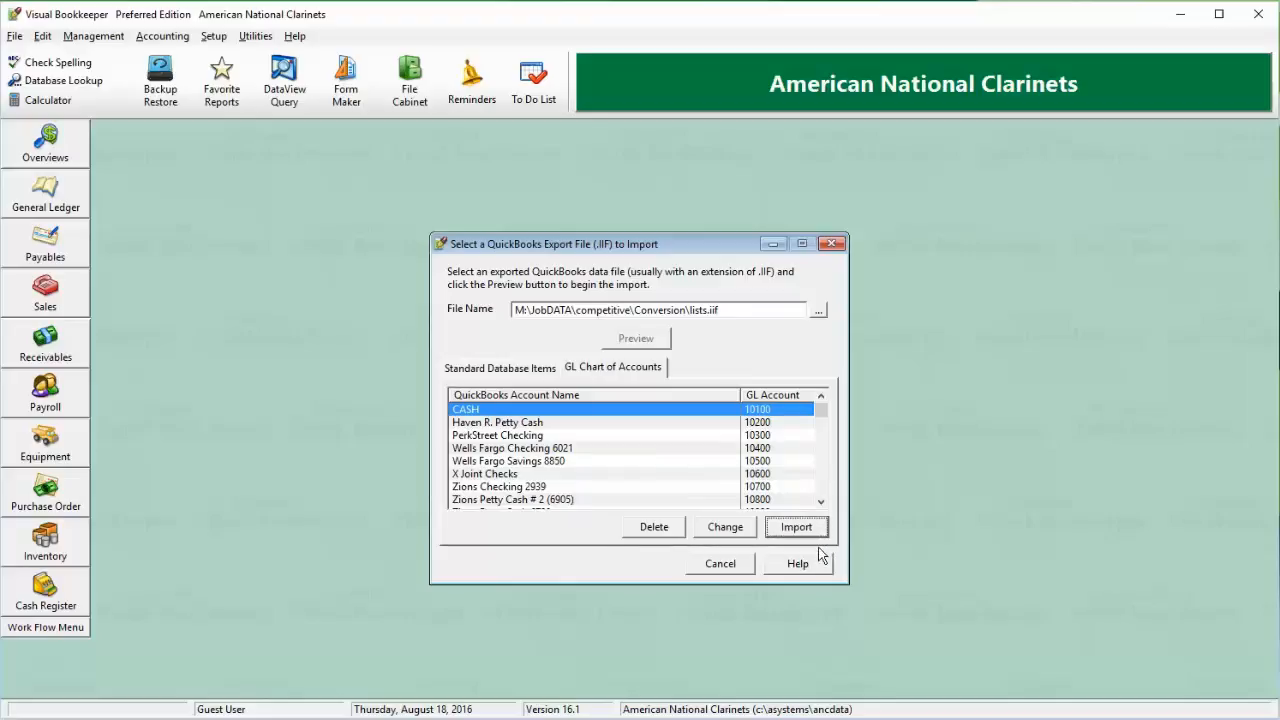
Close the QuickBooks import without importing the GL chart of accounts.
click(720, 564)
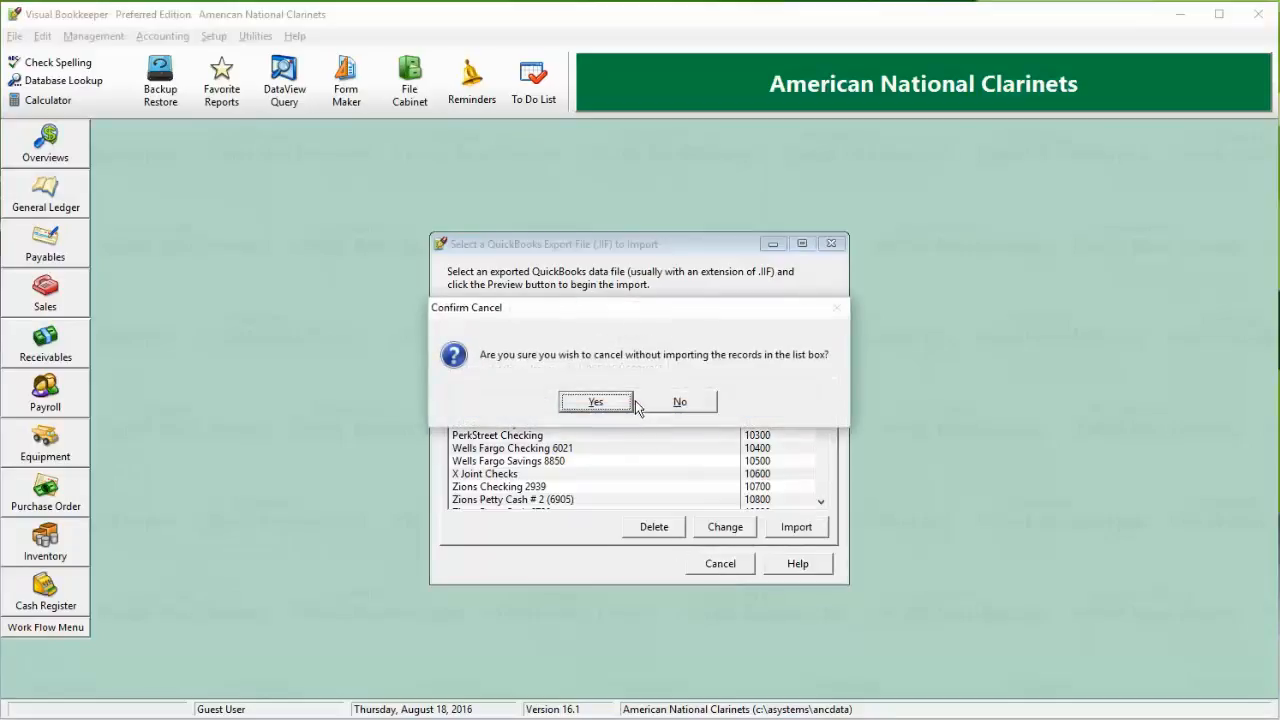
click(598, 402)
Review one imported construction customer's general information in the receivables customer list, leaving the record unchanged.
click(14, 202)
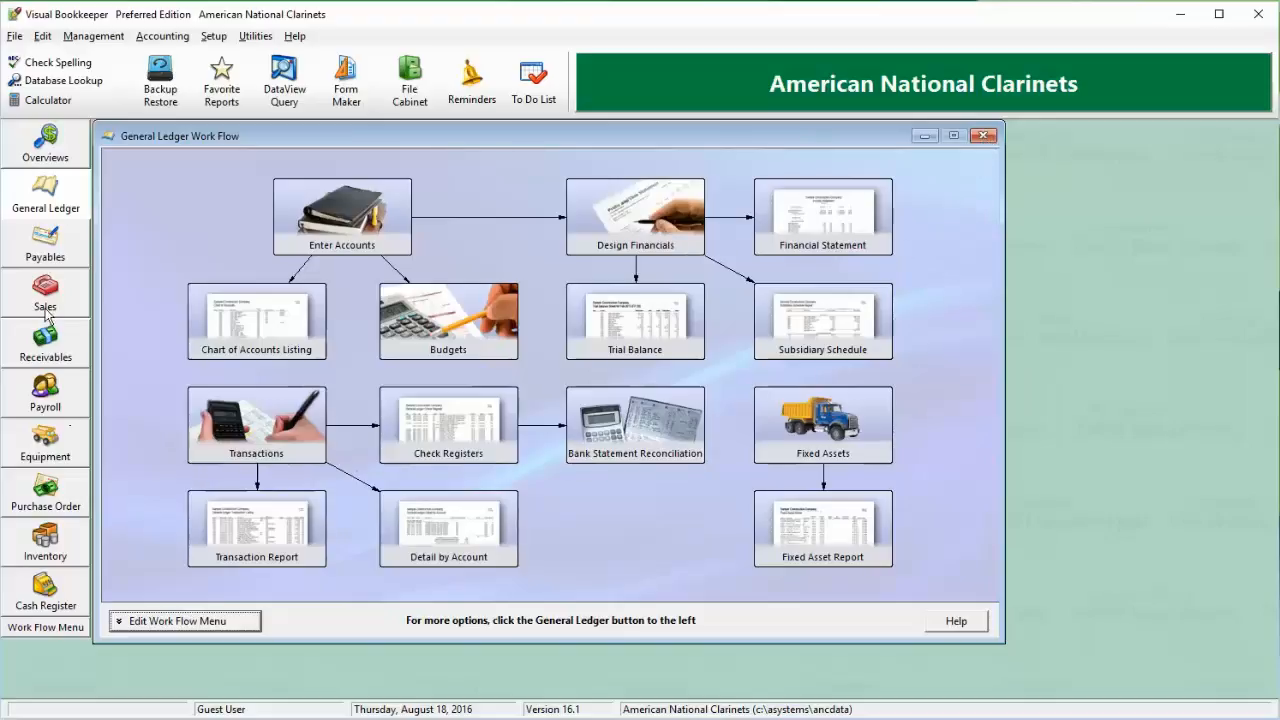
click(40, 346)
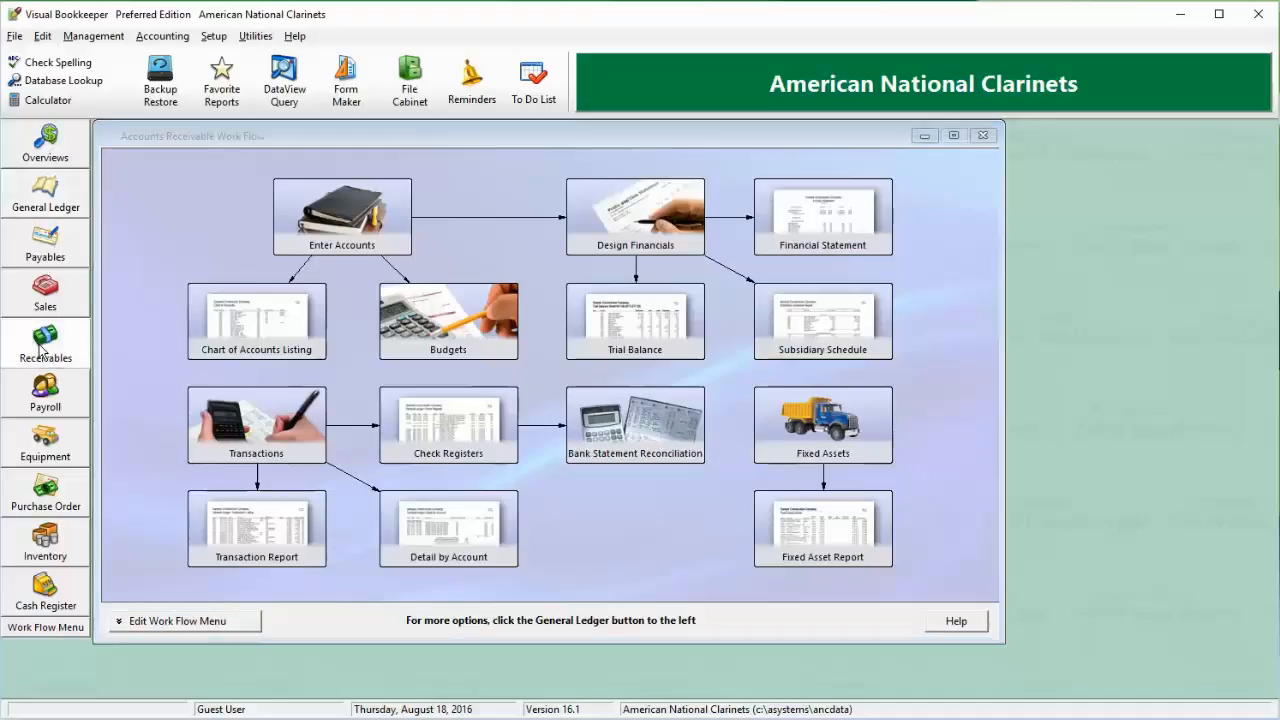
click(308, 268)
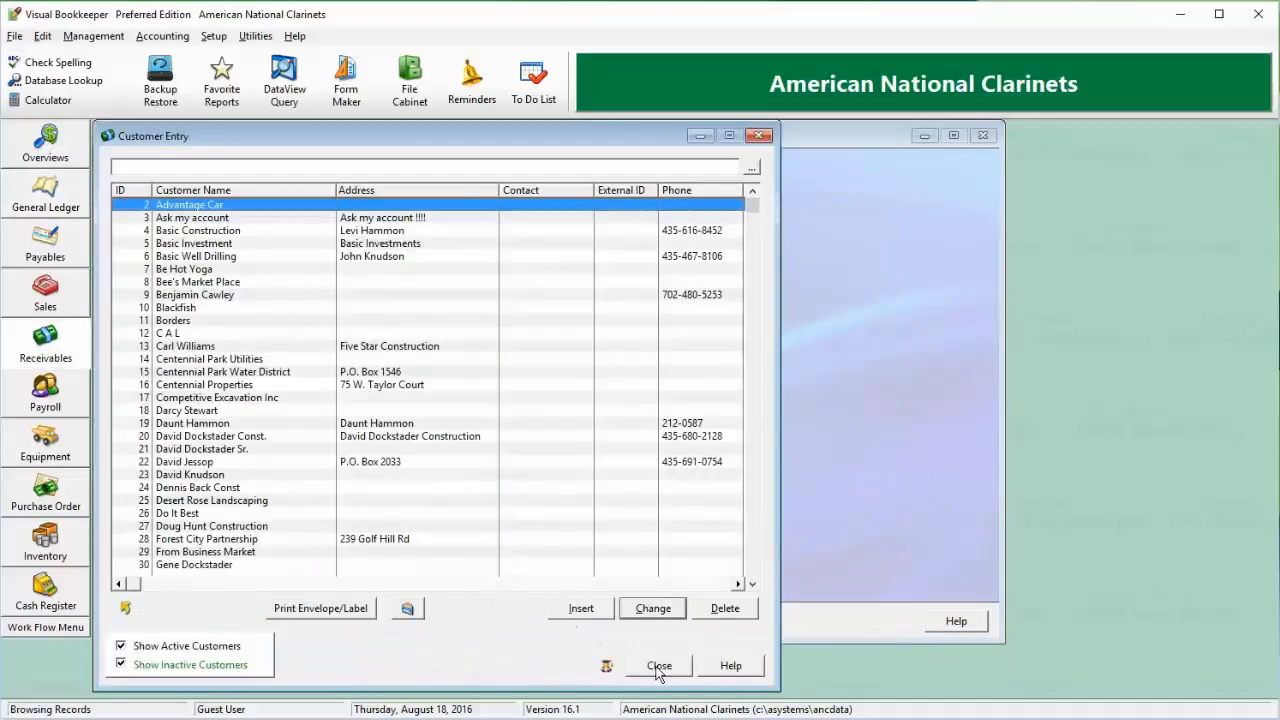
click(199, 440)
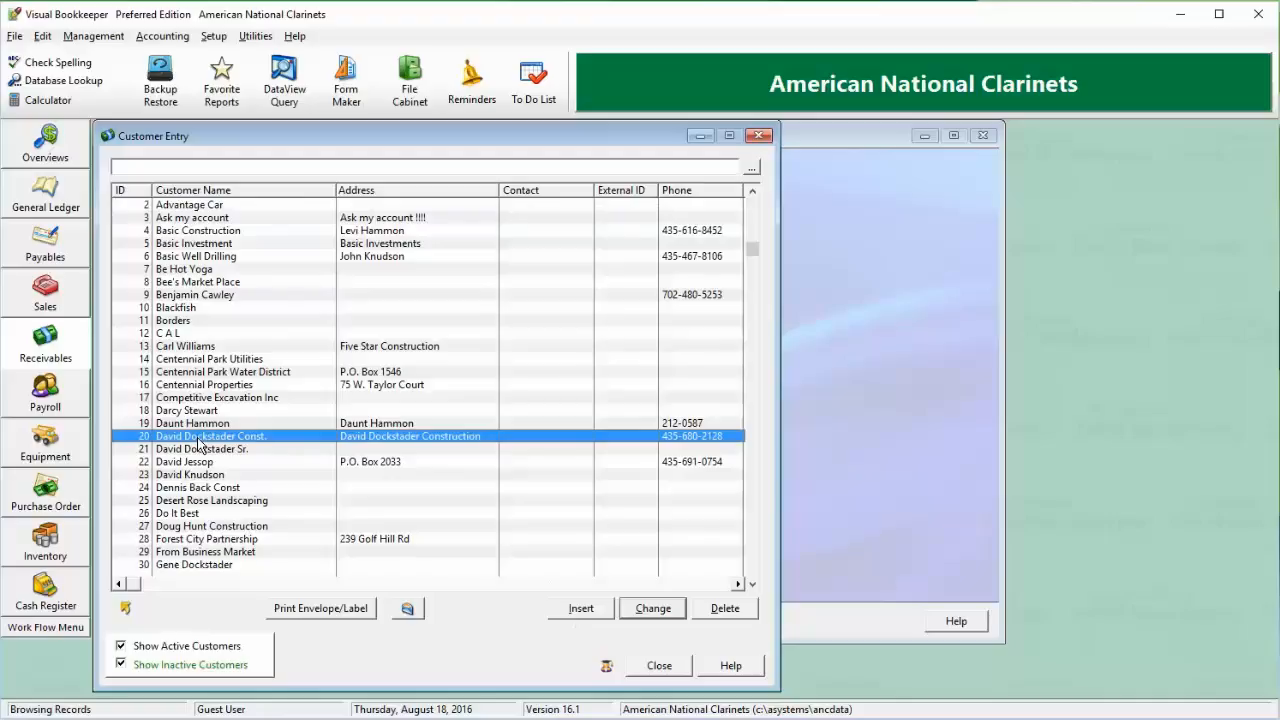
double_click(198, 440)
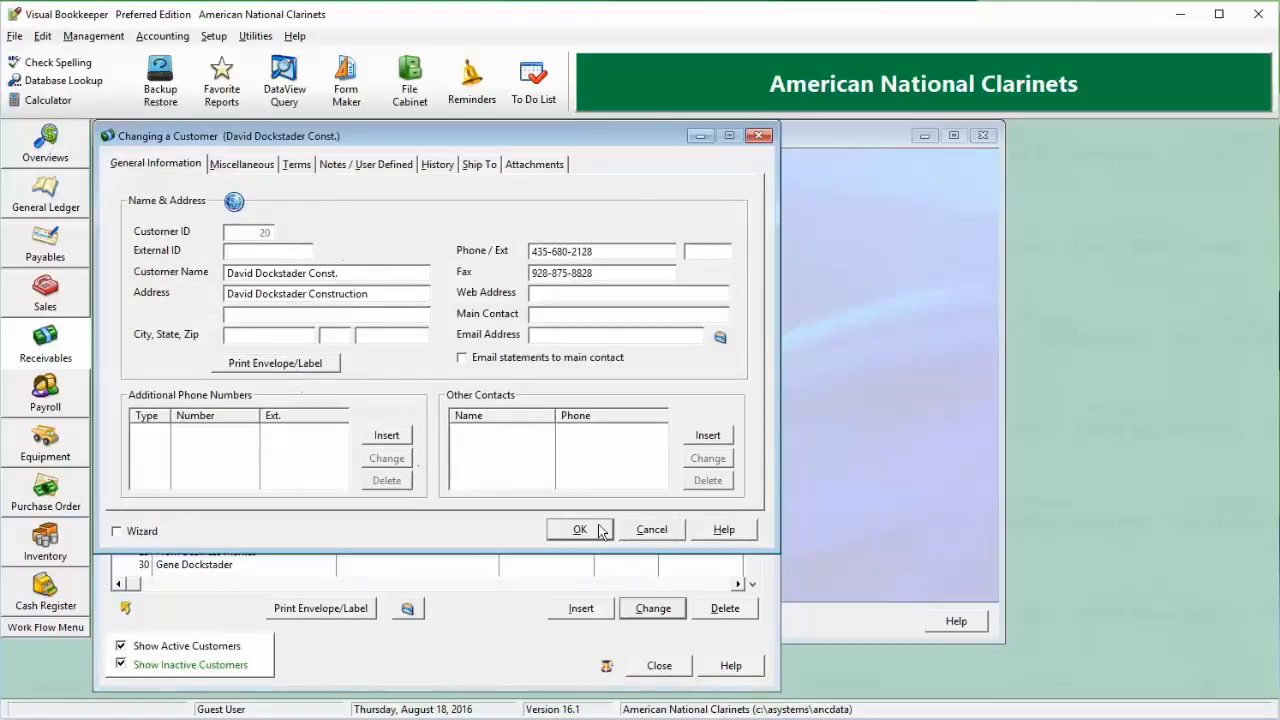
click(651, 540)
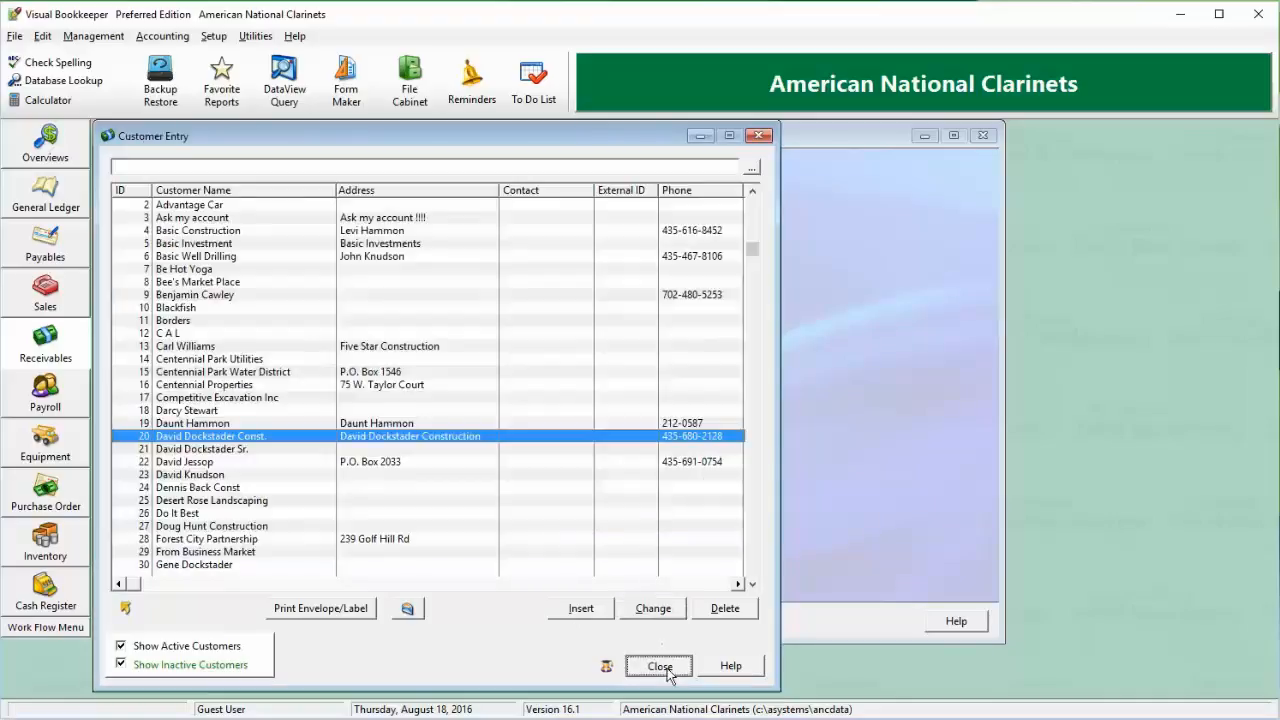
click(657, 668)
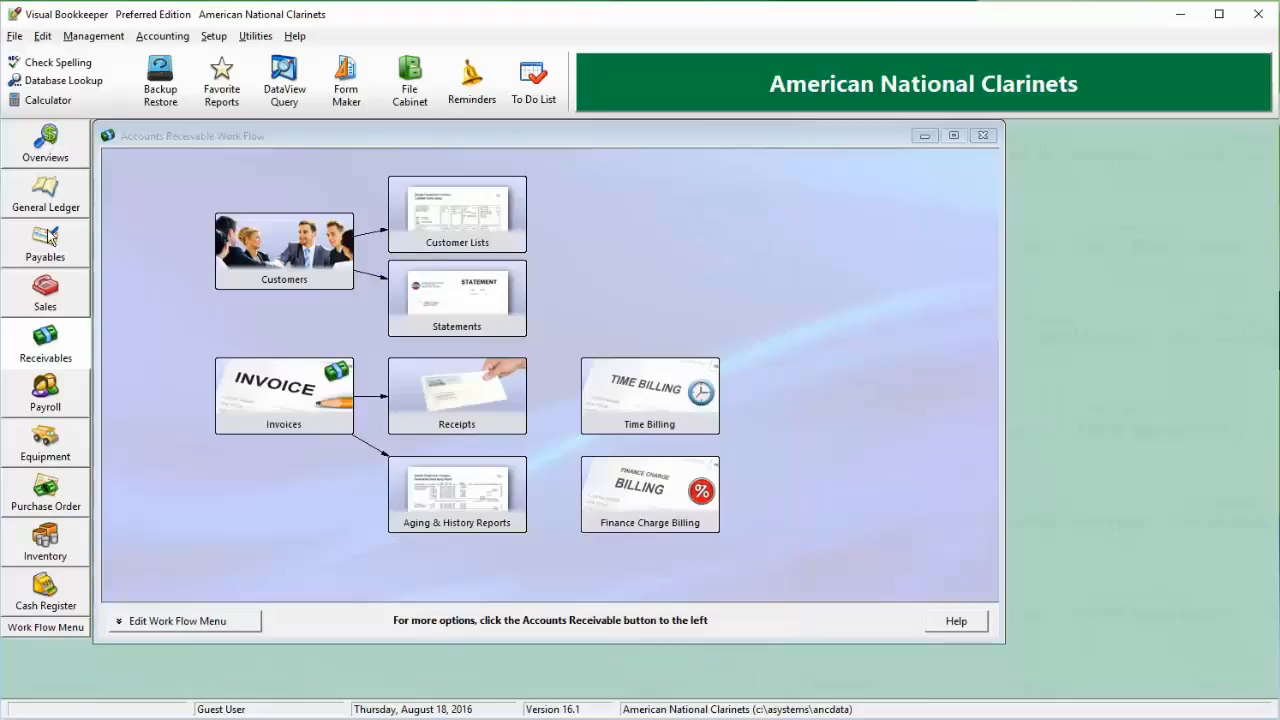
Review the account setup of the Cash-Operating Account in the General Ledger accounts list.
click(48, 200)
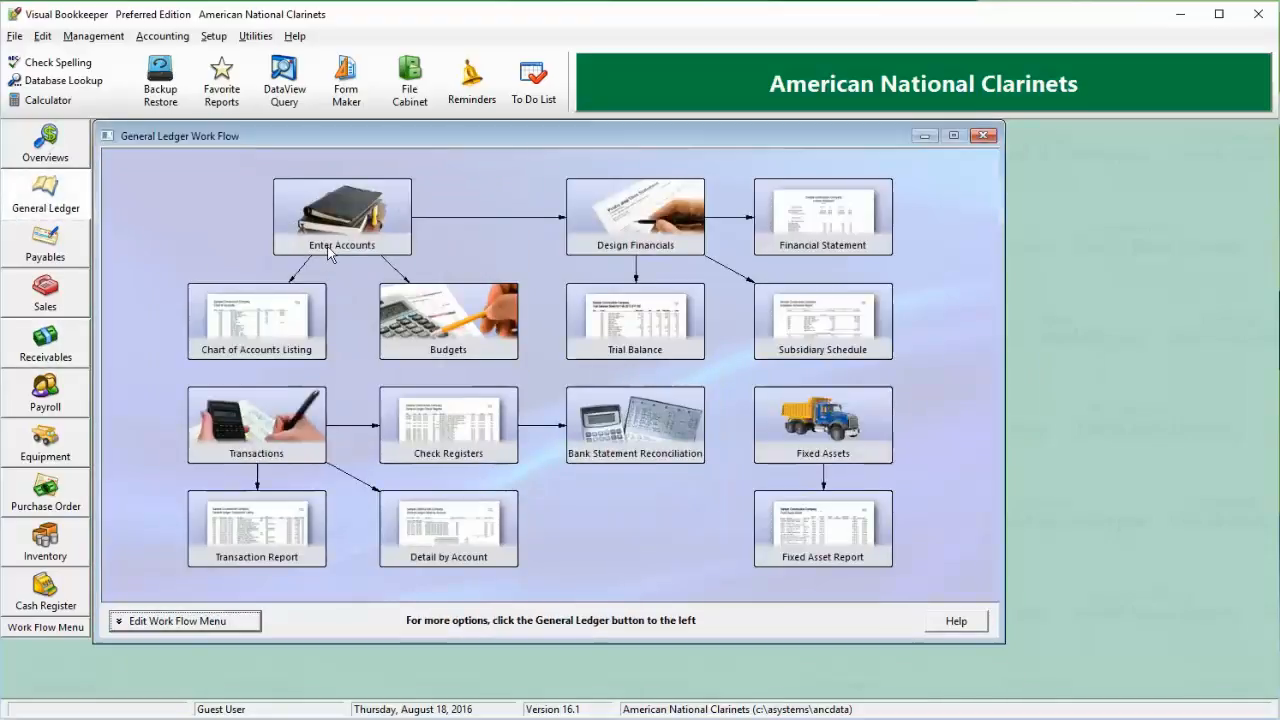
click(330, 253)
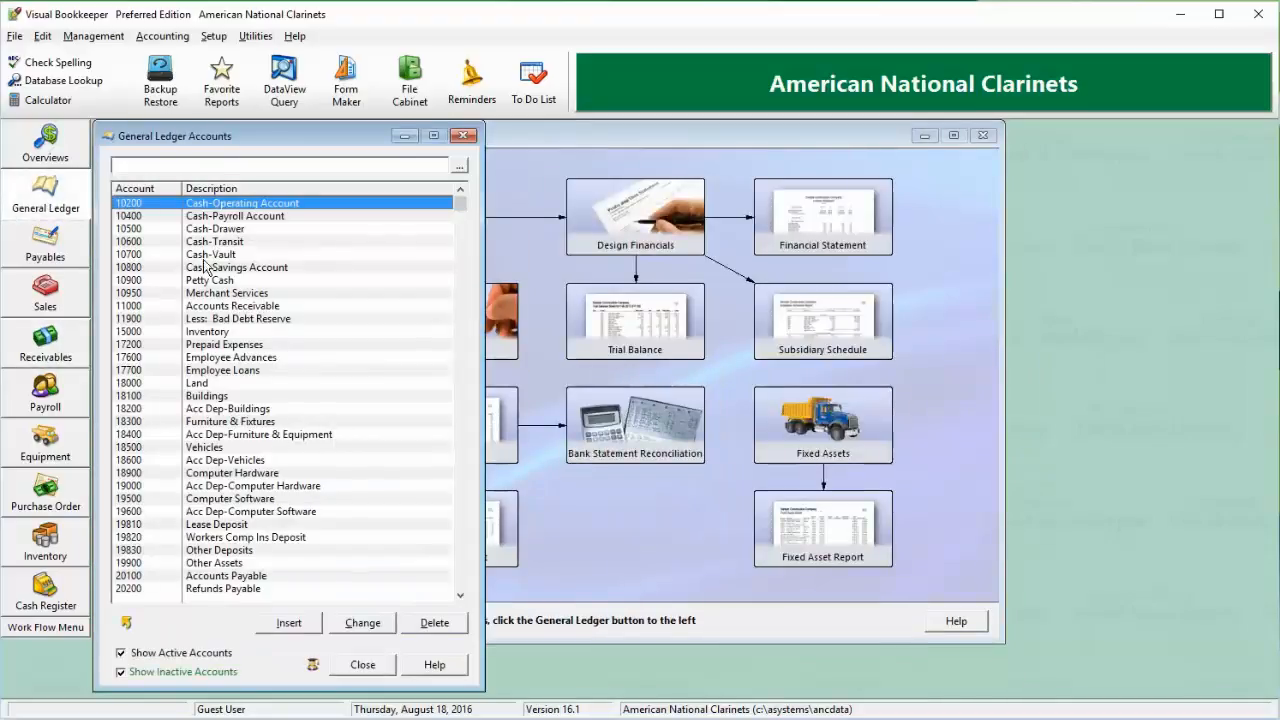
double_click(248, 206)
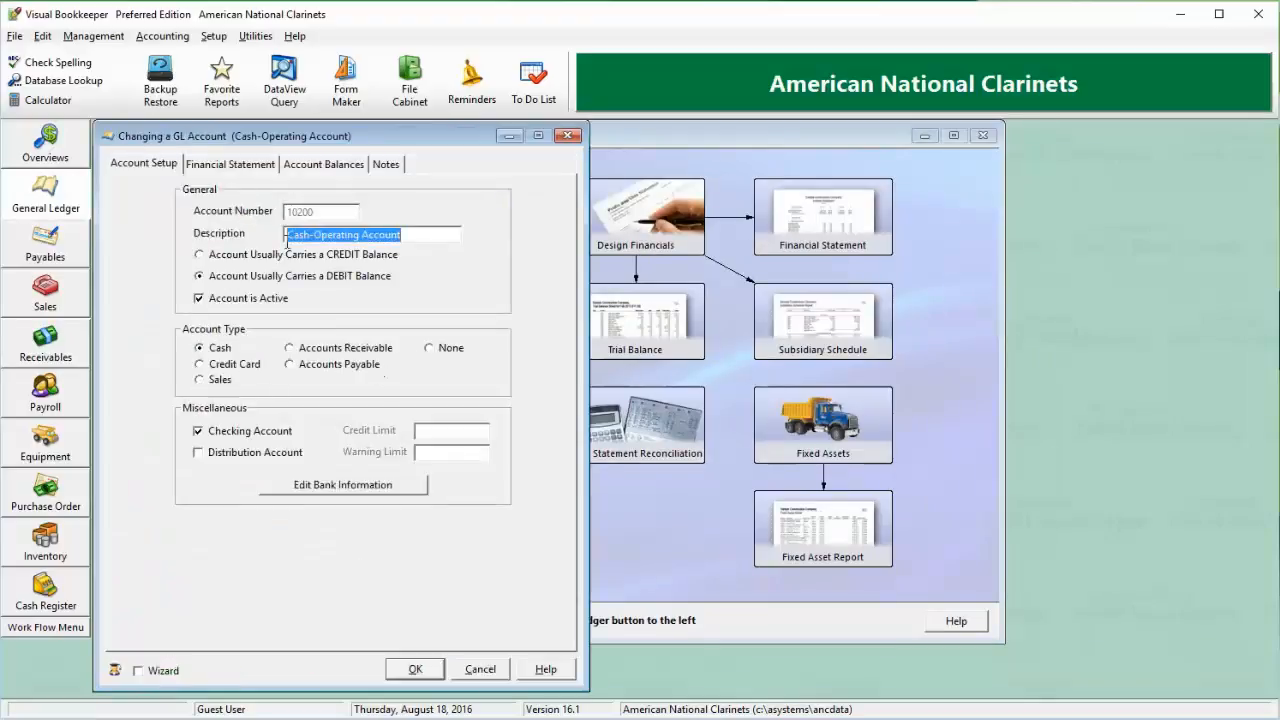
click(413, 672)
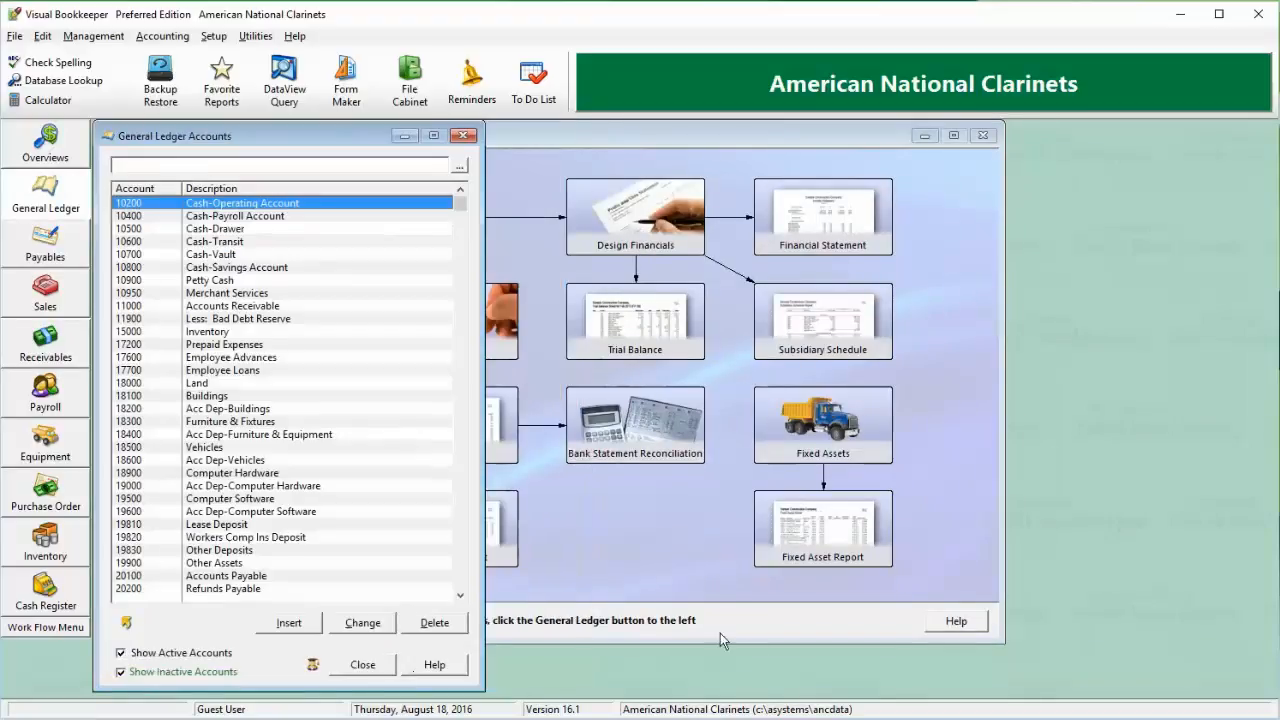